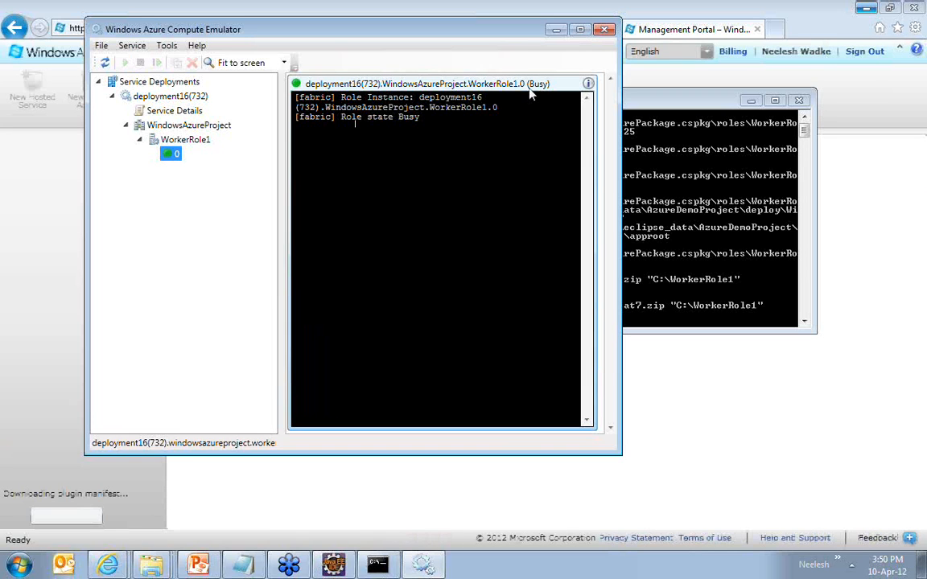
Step: Minimize the Windows Azure Compute Emulator, the startup.cmd console and the Tomcat console to uncover the management portal
click(555, 29)
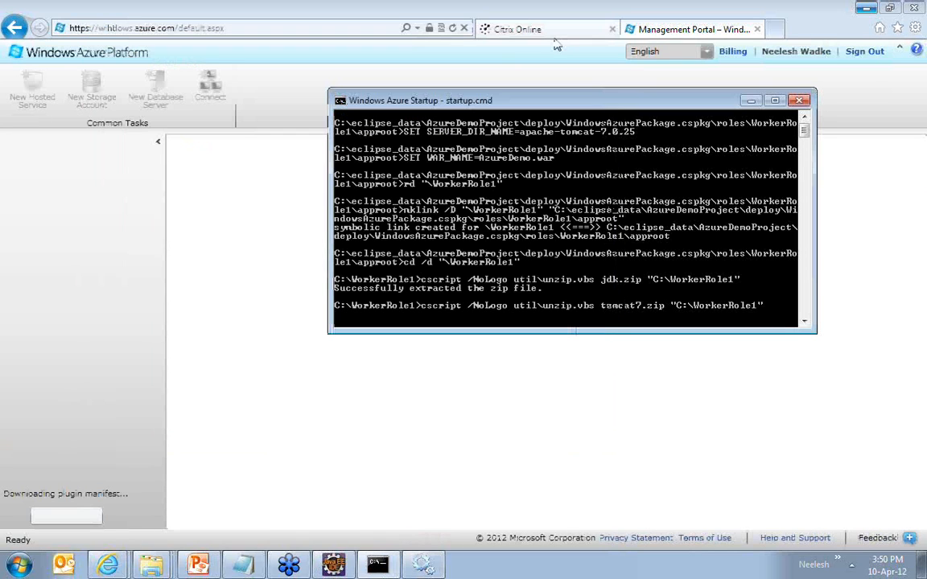
click(749, 101)
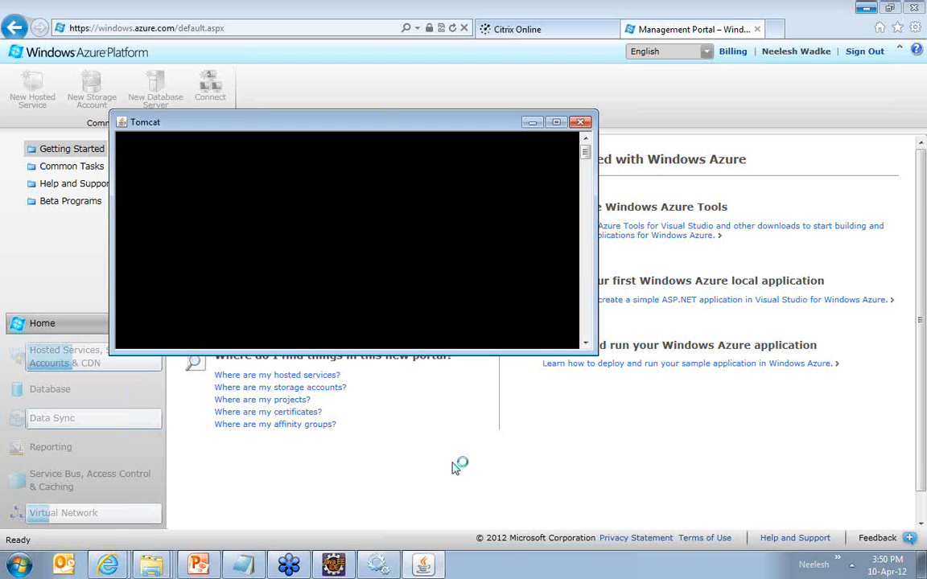
drag(461, 127, 743, 401)
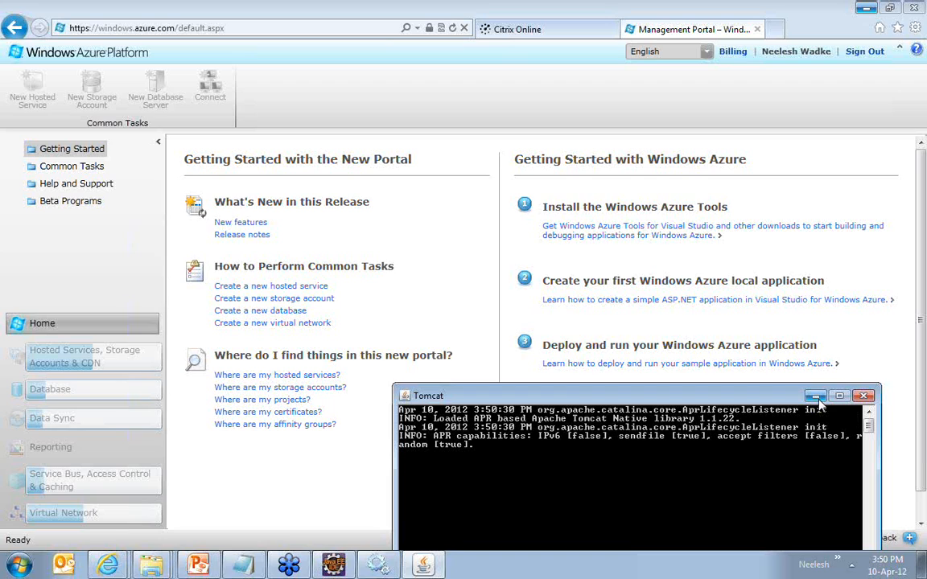
click(815, 396)
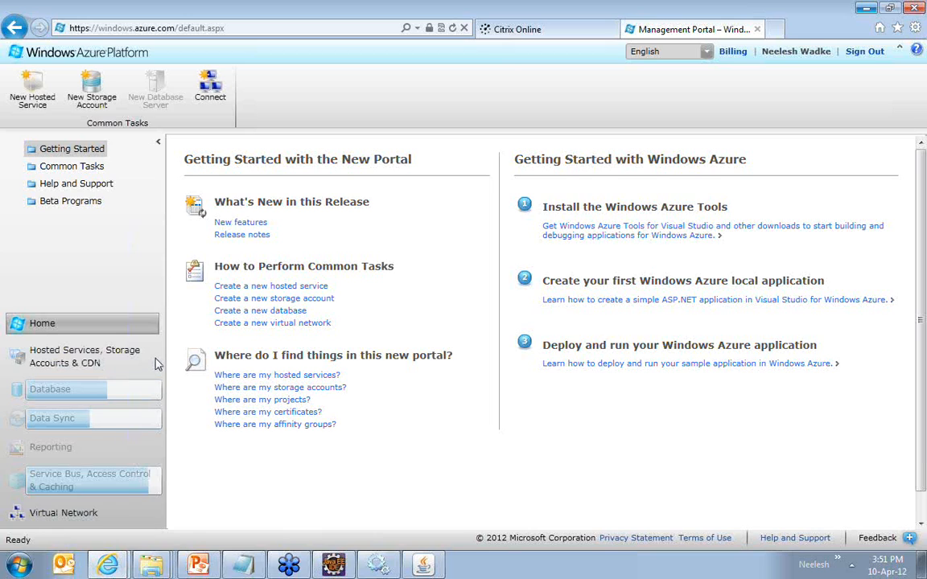
click(32, 92)
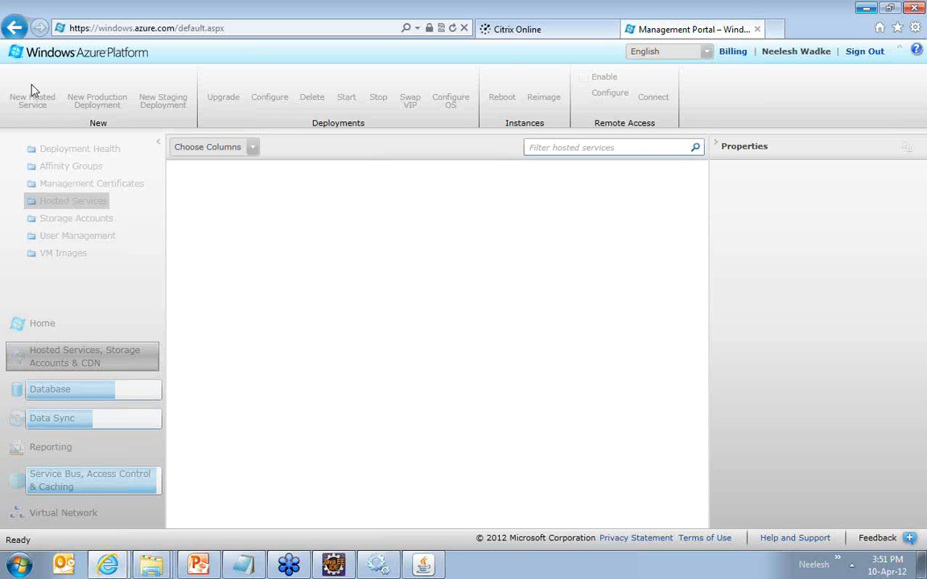
click(32, 92)
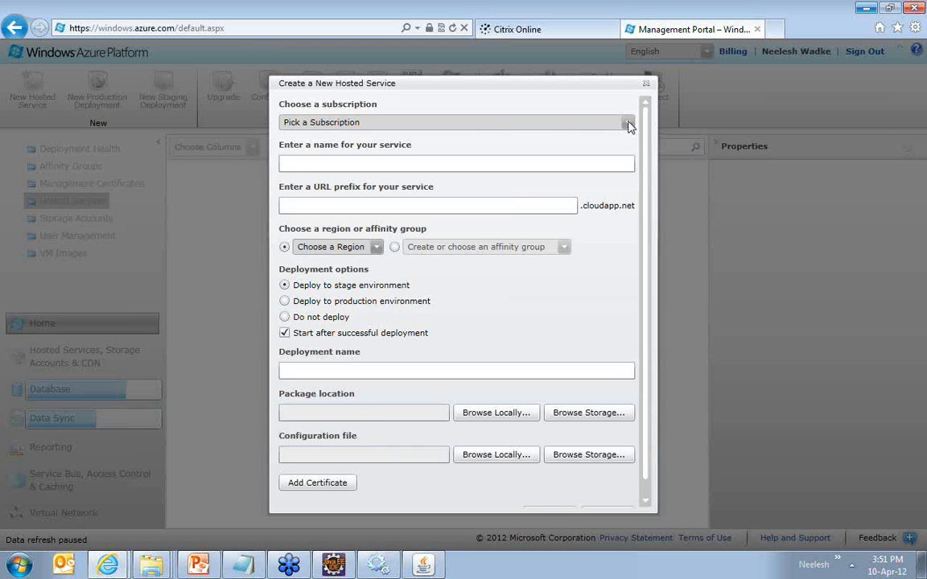
click(628, 123)
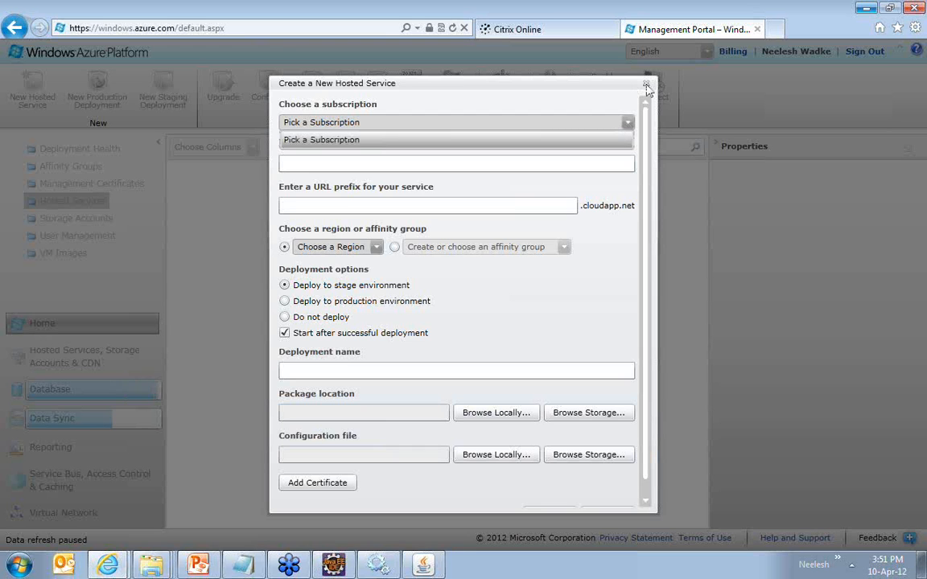
click(647, 86)
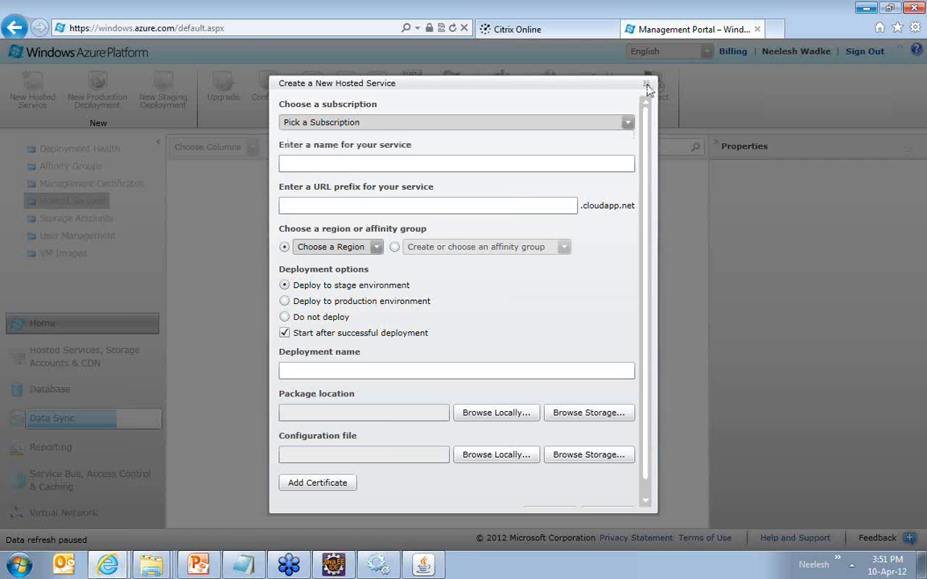
click(647, 84)
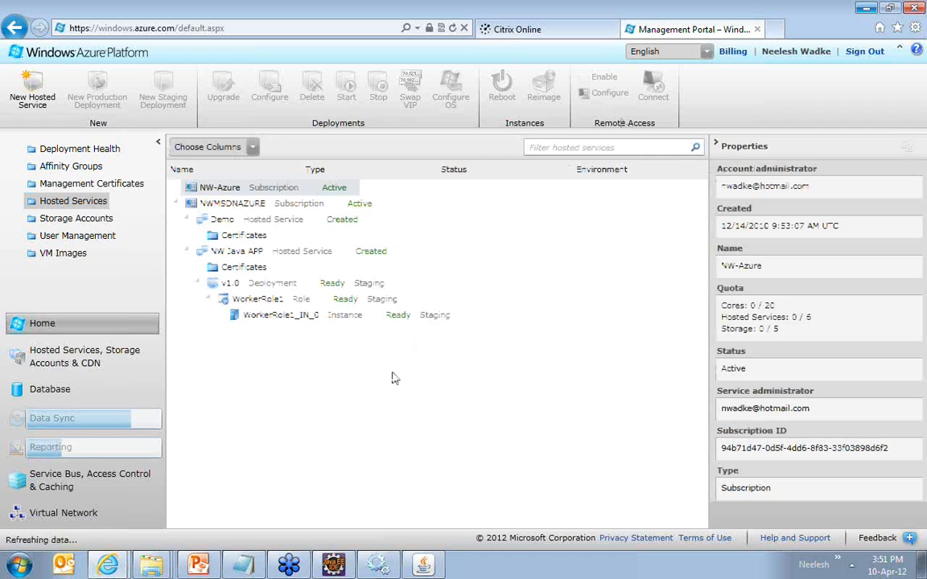
Step: Start a new hosted service under the NWMSDNAZURE subscription, naming it with the owner's first name followed by "Java App"
click(34, 95)
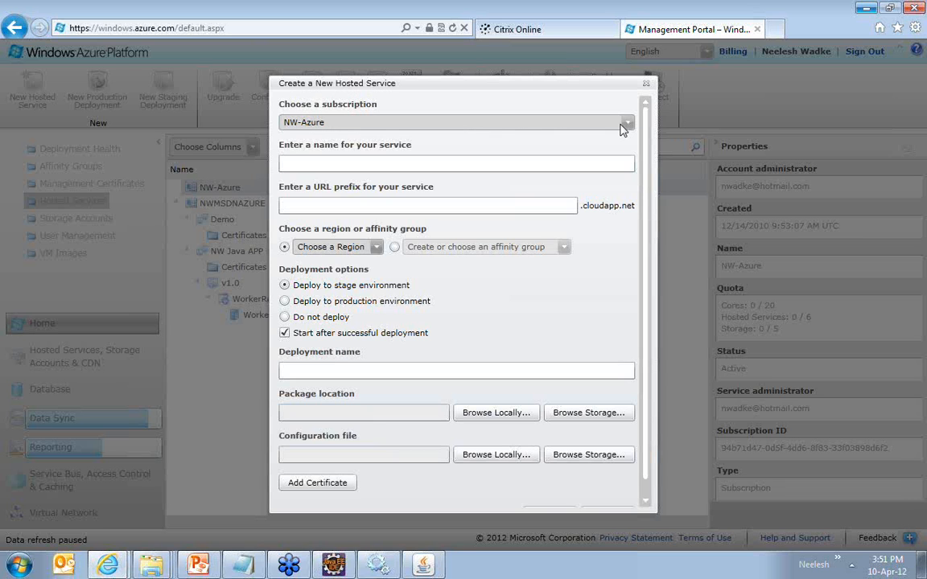
click(621, 125)
click(306, 172)
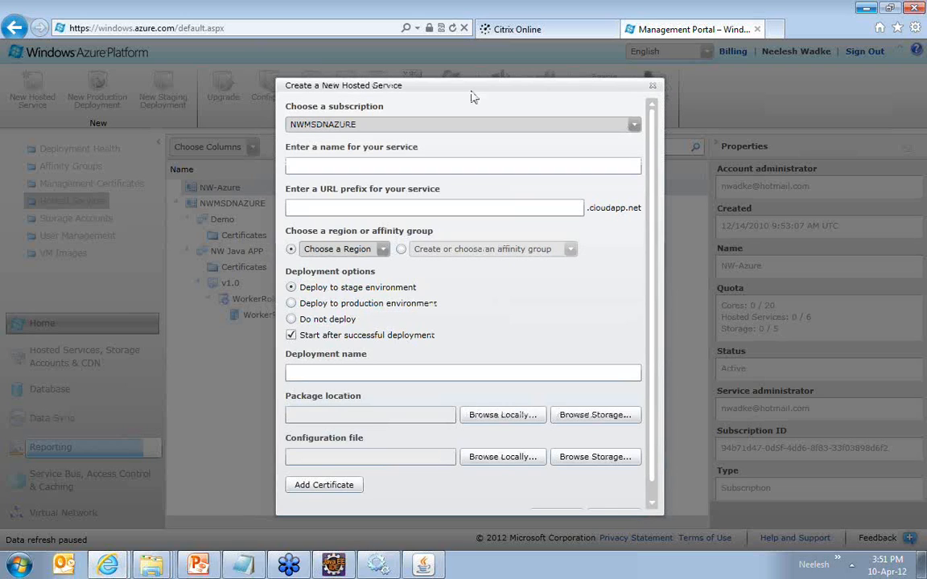
drag(473, 88, 699, 96)
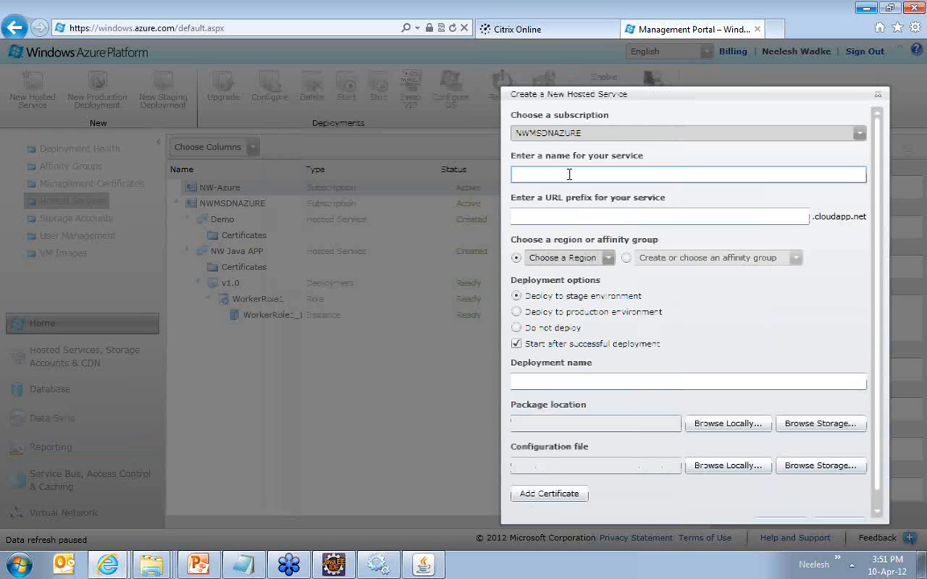
click(568, 173)
text(Neelesh Java App)
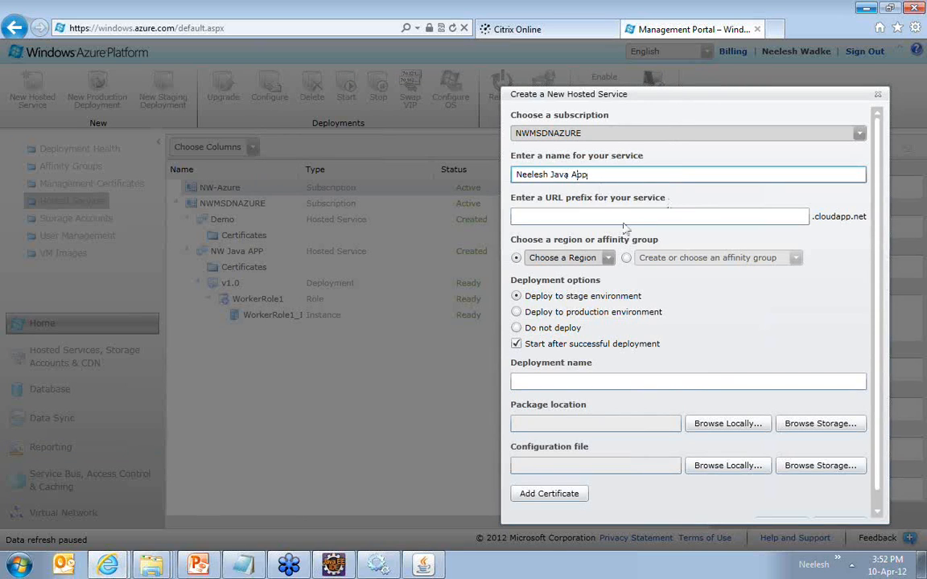
Step: Set the service's URL prefix to the owner's first name followed by "javaapp", in lowercase without spaces
click(607, 215)
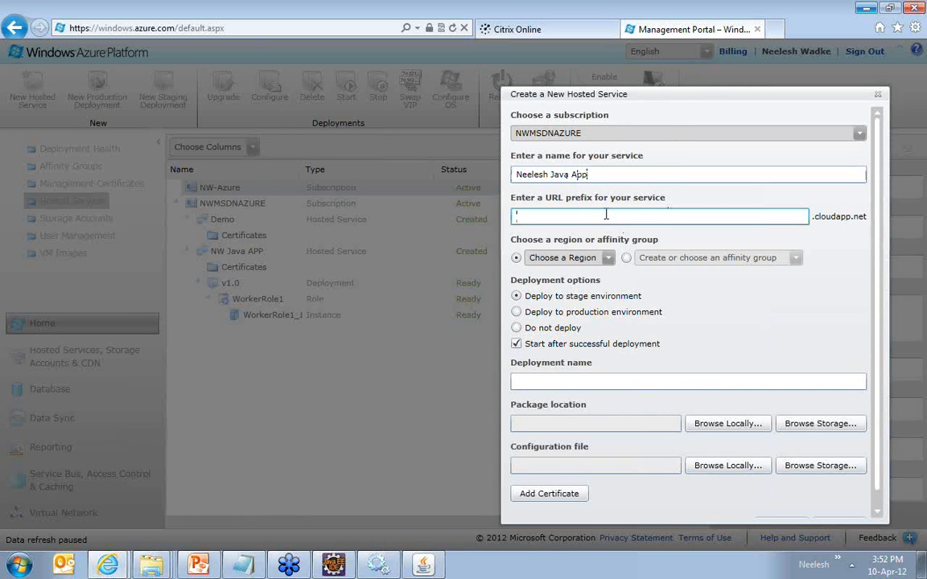
text(neelesh)
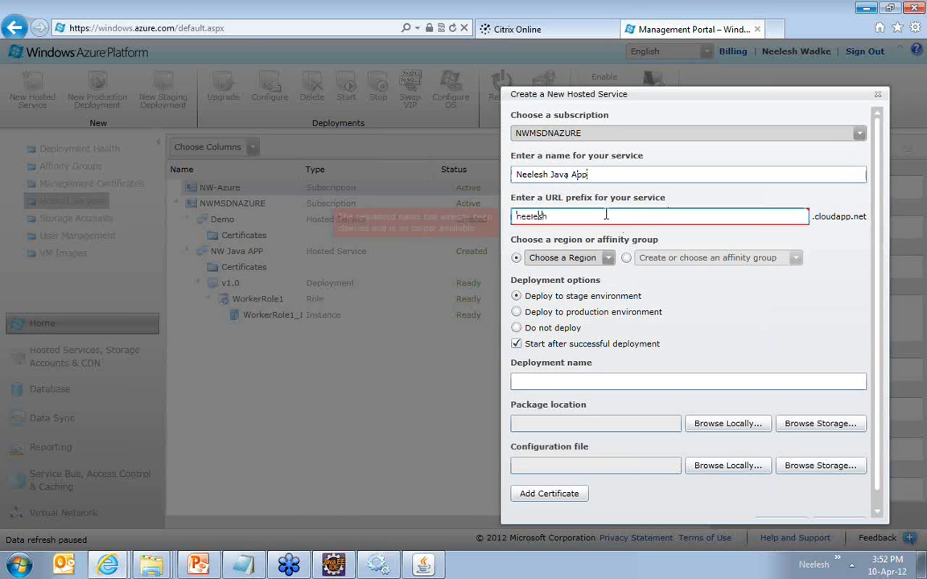
key(BackSpace)
key(BackSpace)
key(BackSpace)
key(BackSpace)
key(BackSpace)
key(BackSpace)
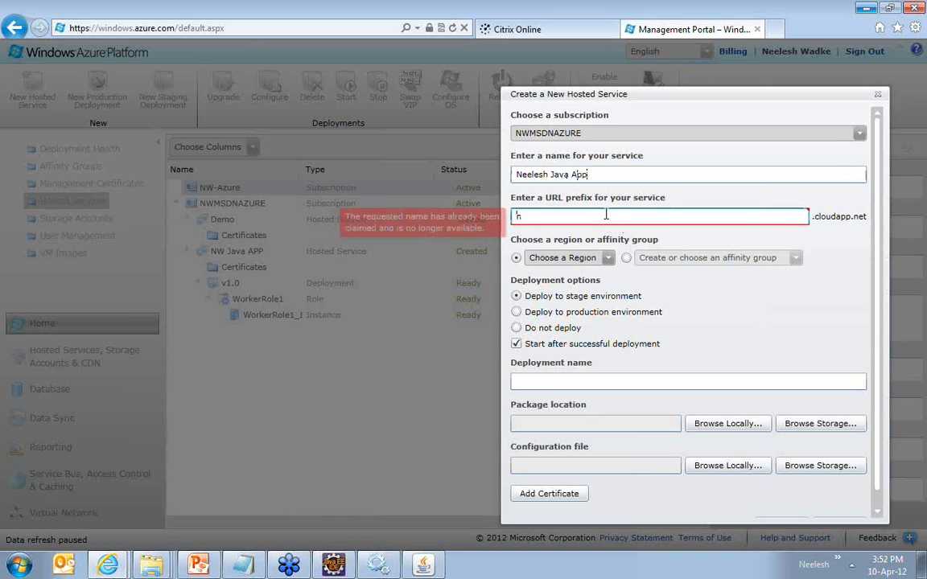
text(eelesh)
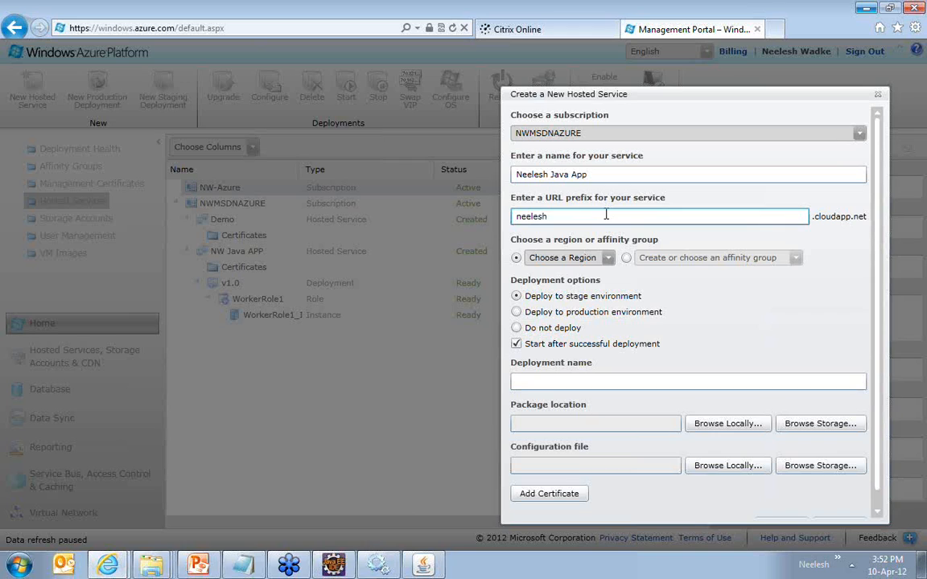
text(javaapp)
drag(519, 217, 861, 225)
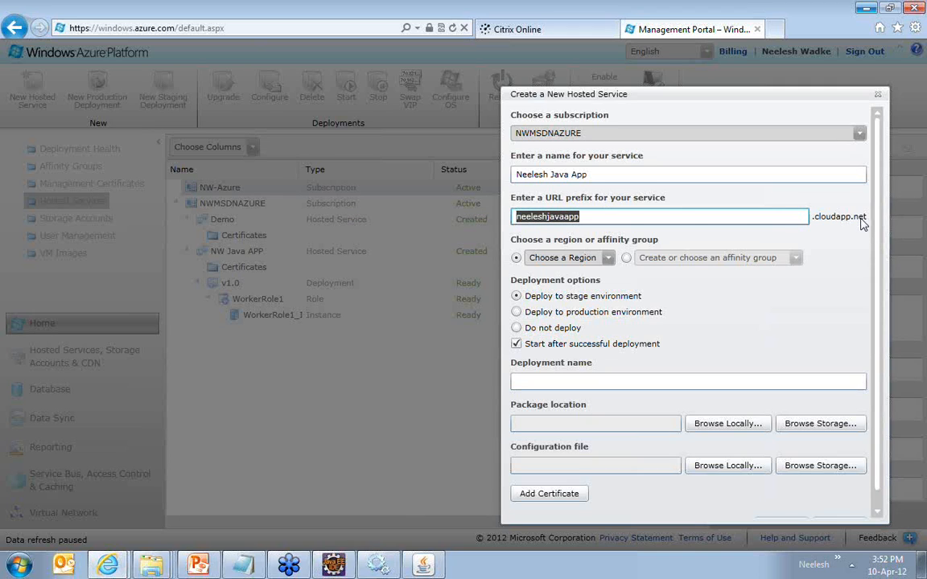
Step: Set the hosted service's region to Southeast Asia and choose deployment to the production environment
click(607, 258)
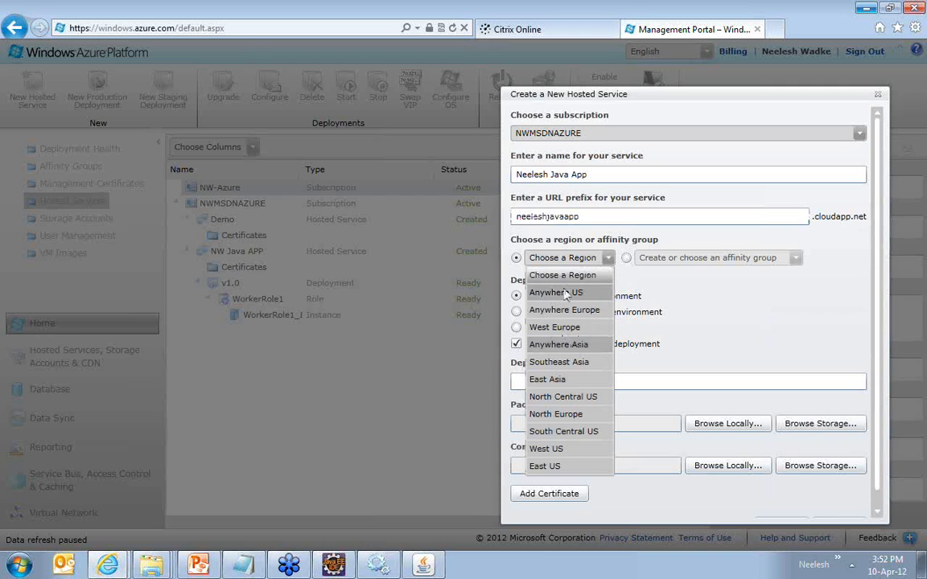
click(581, 364)
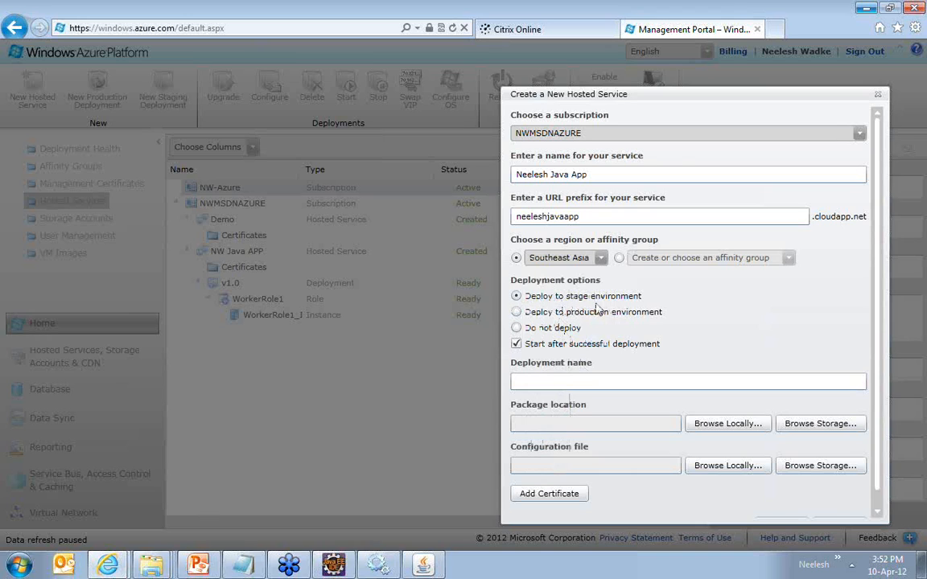
drag(672, 95, 675, 95)
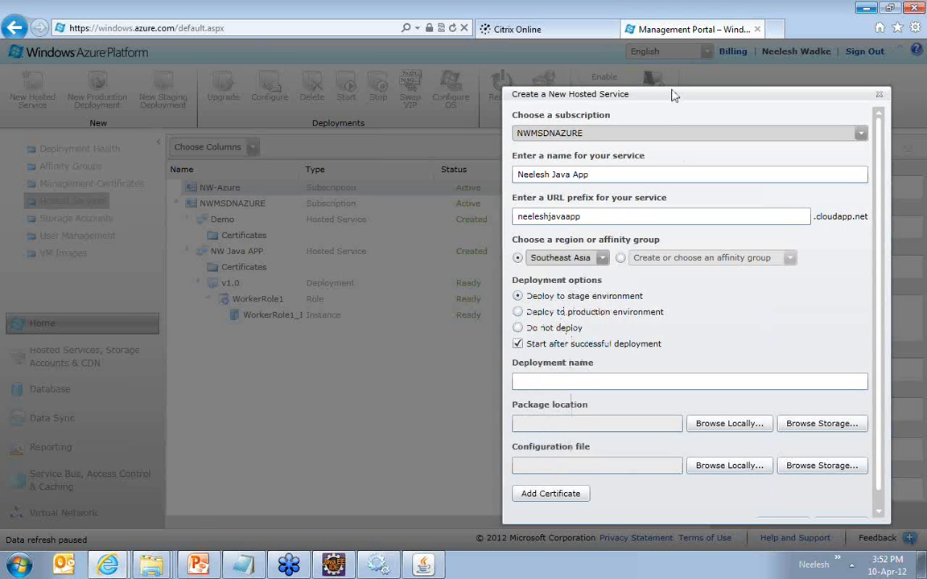
click(516, 301)
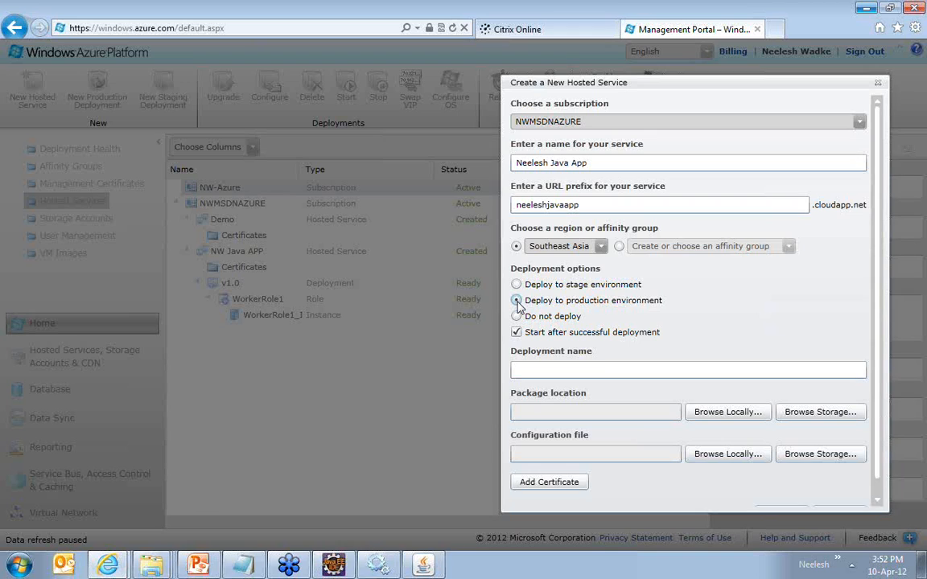
Step: Name the deployment v1.0 and bring the package location and configuration file fields into view
click(530, 369)
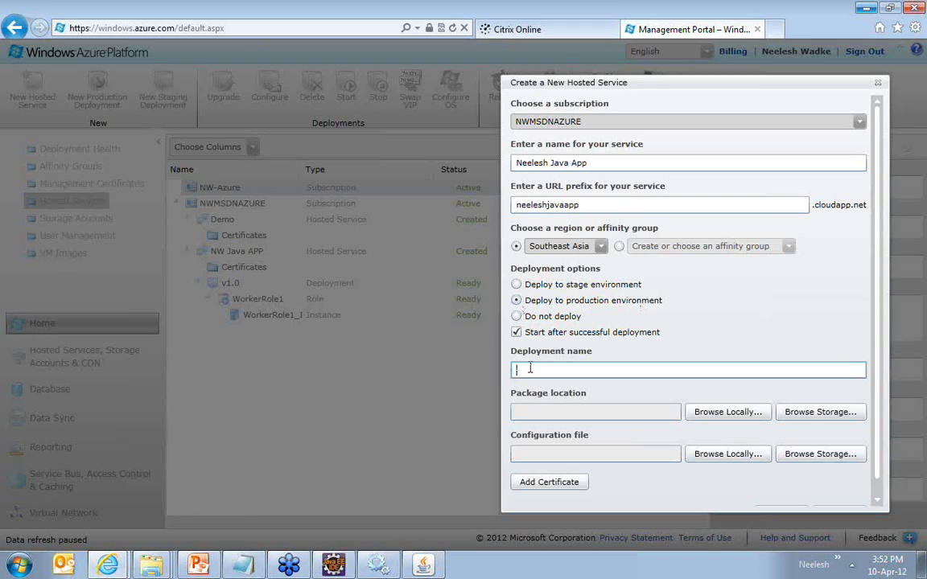
text(v1.0)
scroll(878, 374, down, 1)
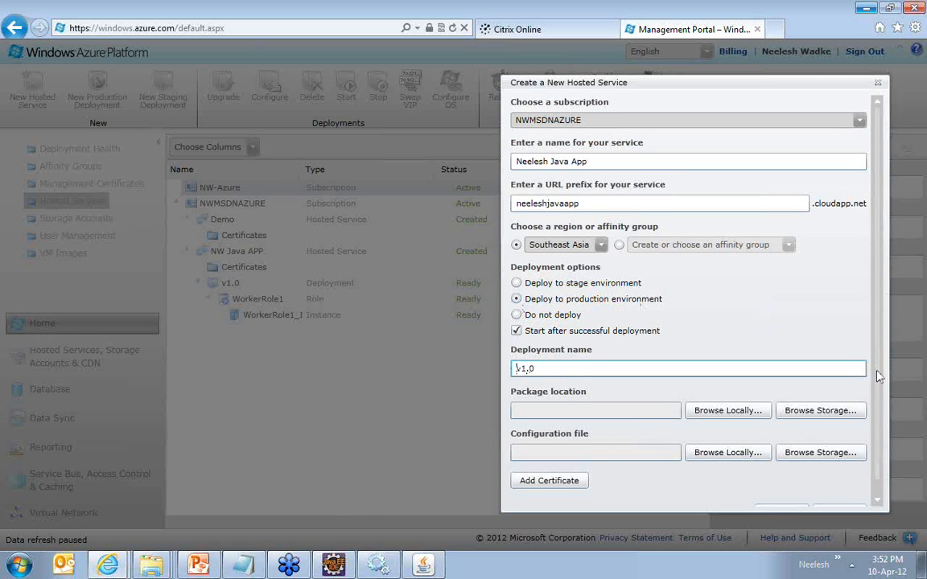
drag(879, 376, 879, 393)
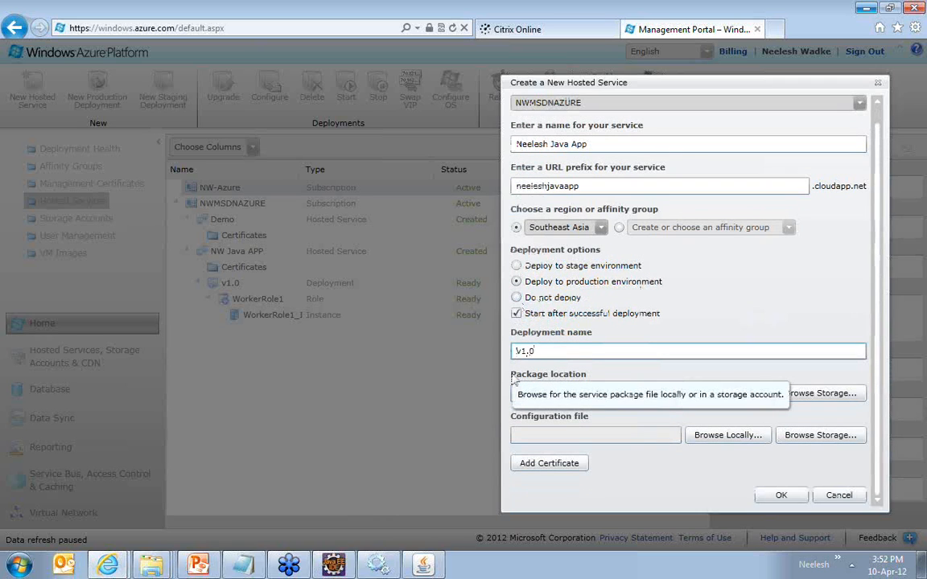
click(510, 382)
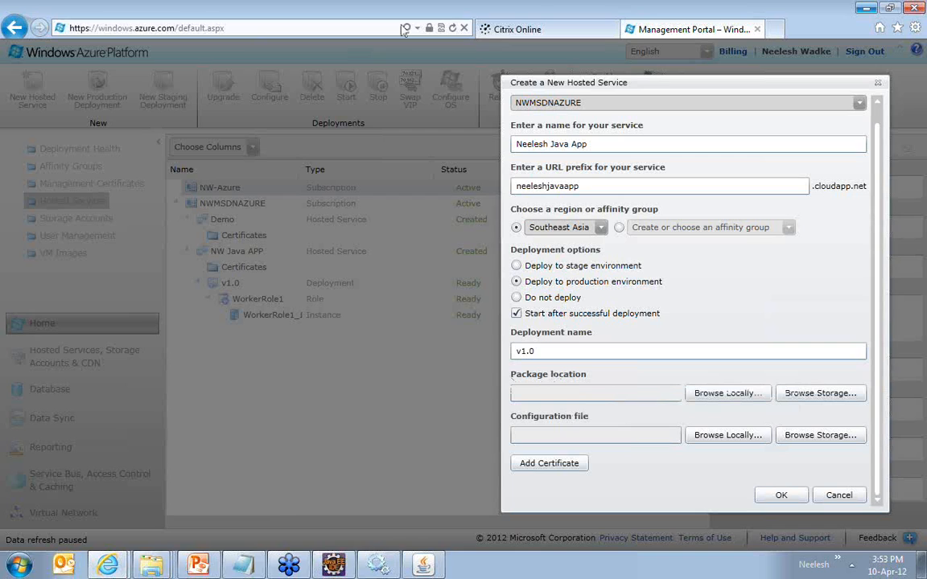
Step: Switch to the Windows Azure Compute Emulator and examine the java.exe log lines of the WorkerRole1 instance
click(379, 568)
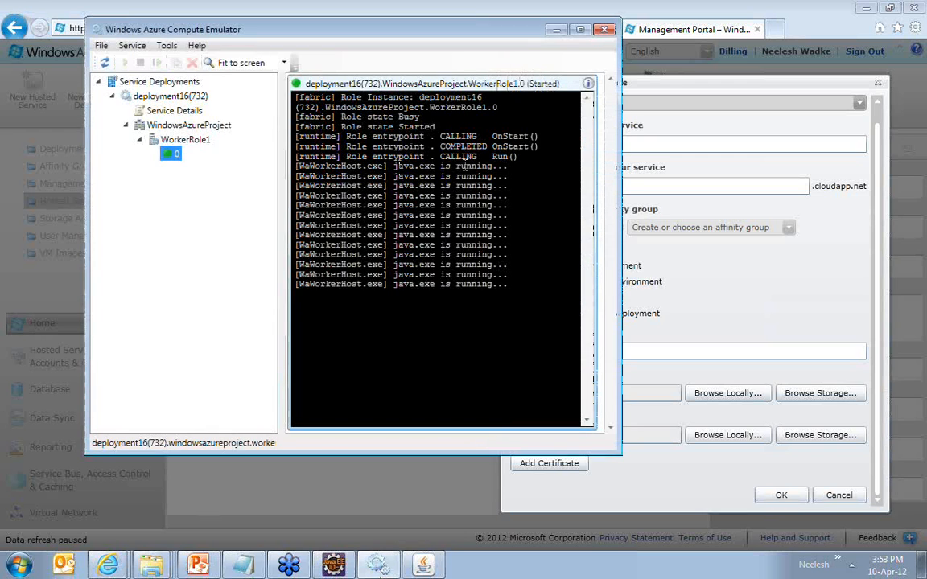
drag(395, 166, 514, 285)
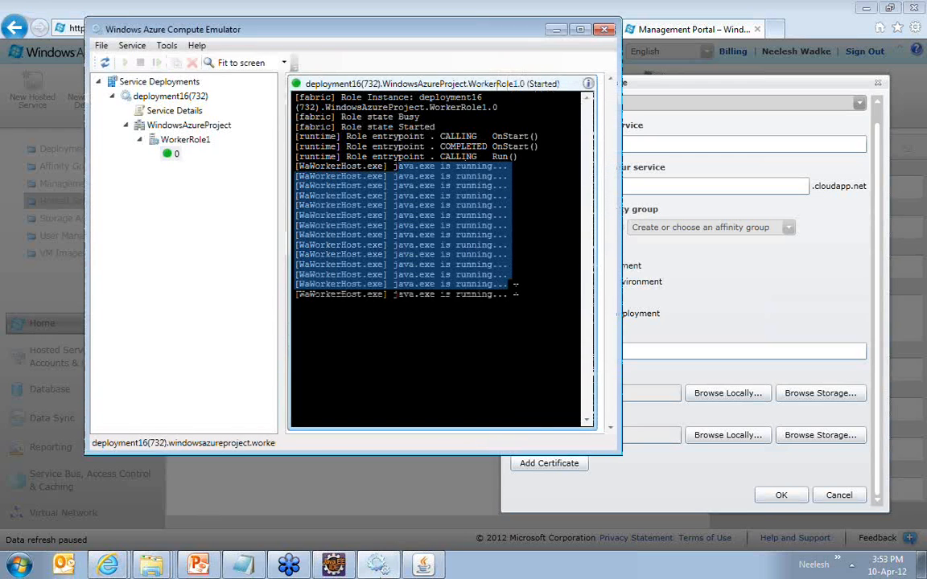
click(515, 291)
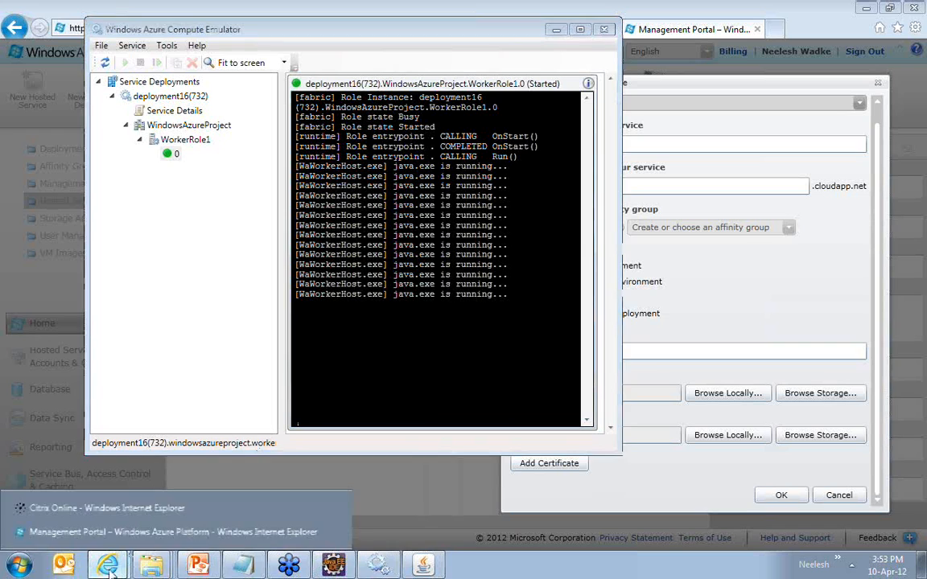
click(133, 554)
key(ctrl+t)
text(ht)
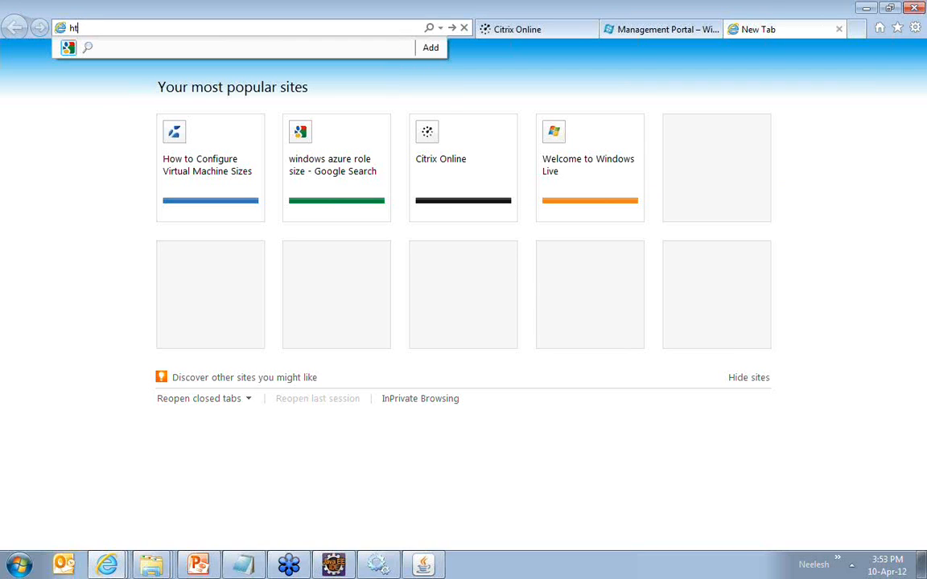
text(tp://loca)
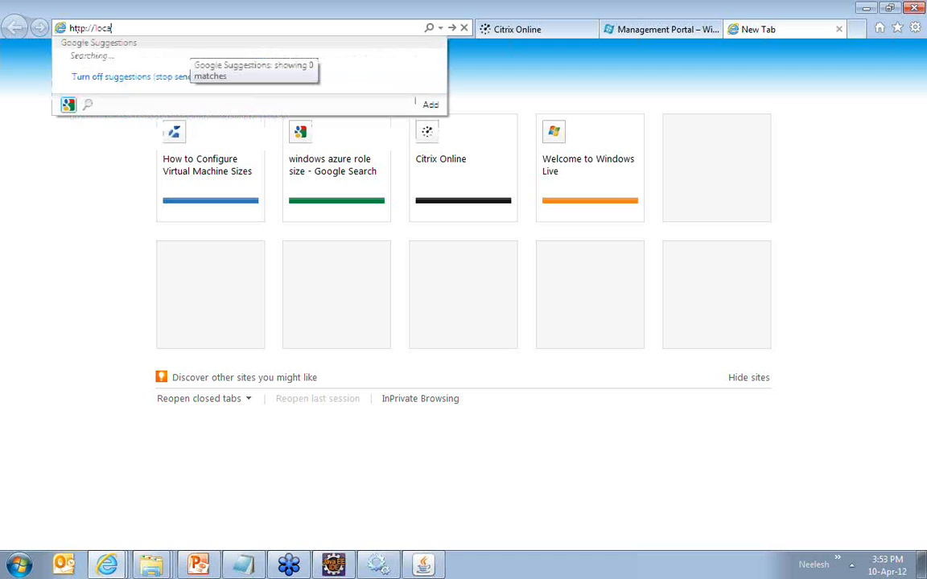
text(lhost:8080/)
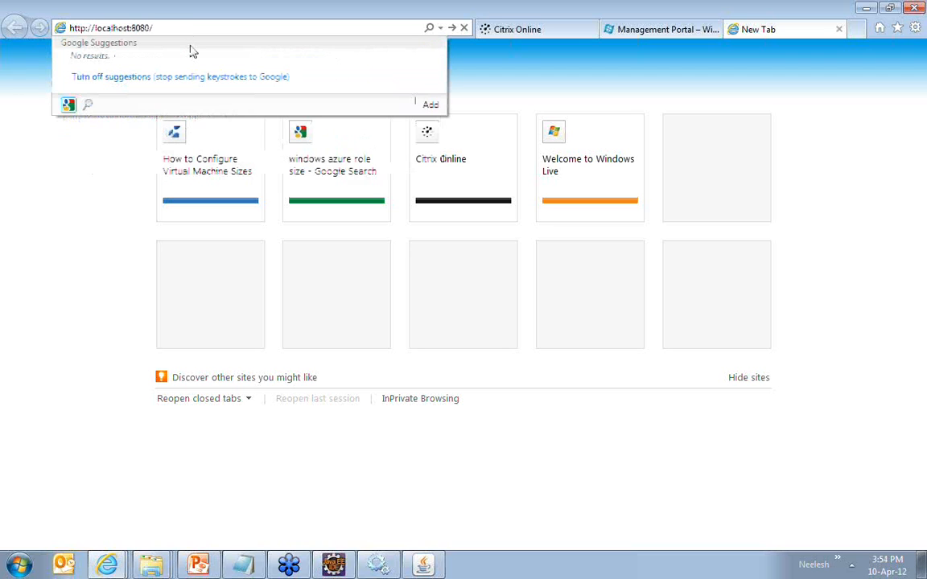
click(334, 565)
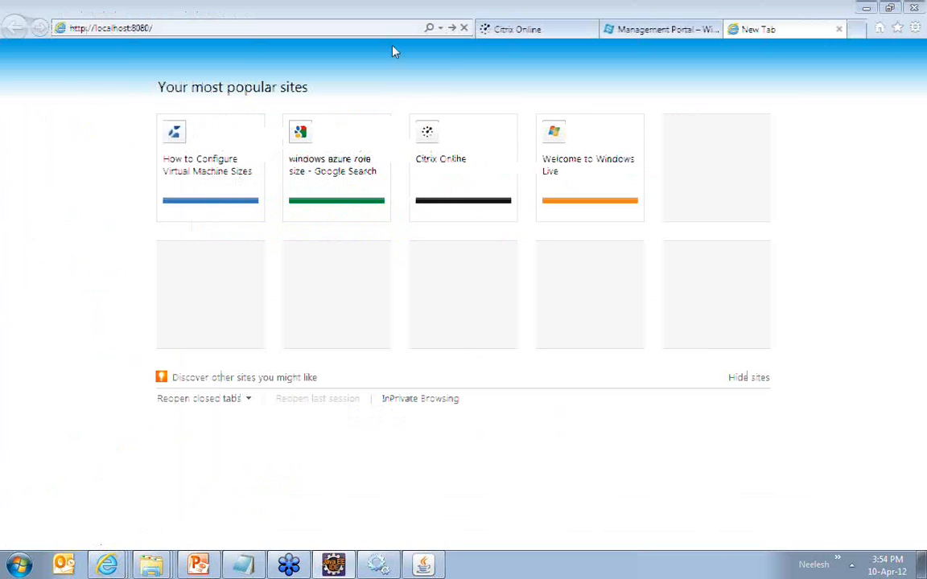
text(AzureDemo)
key(Return)
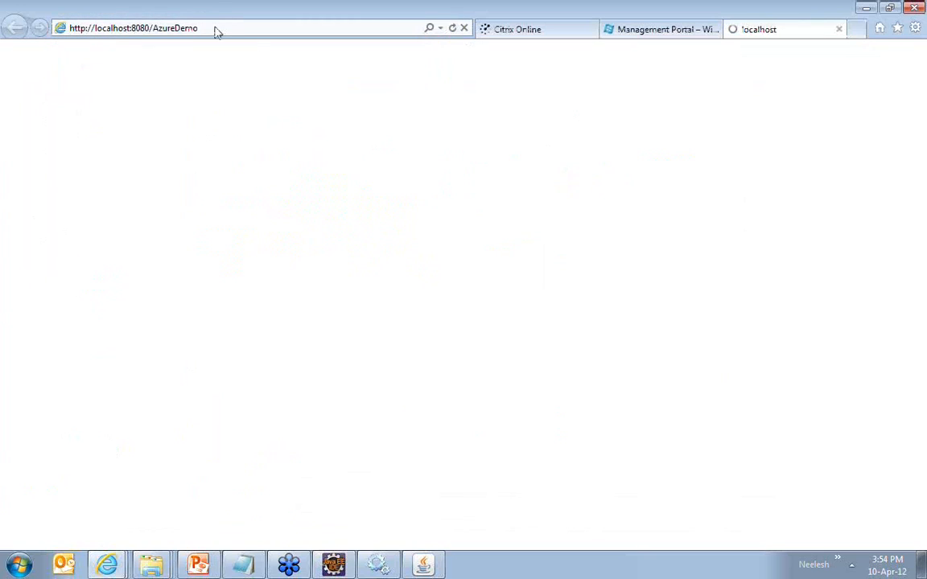
click(215, 30)
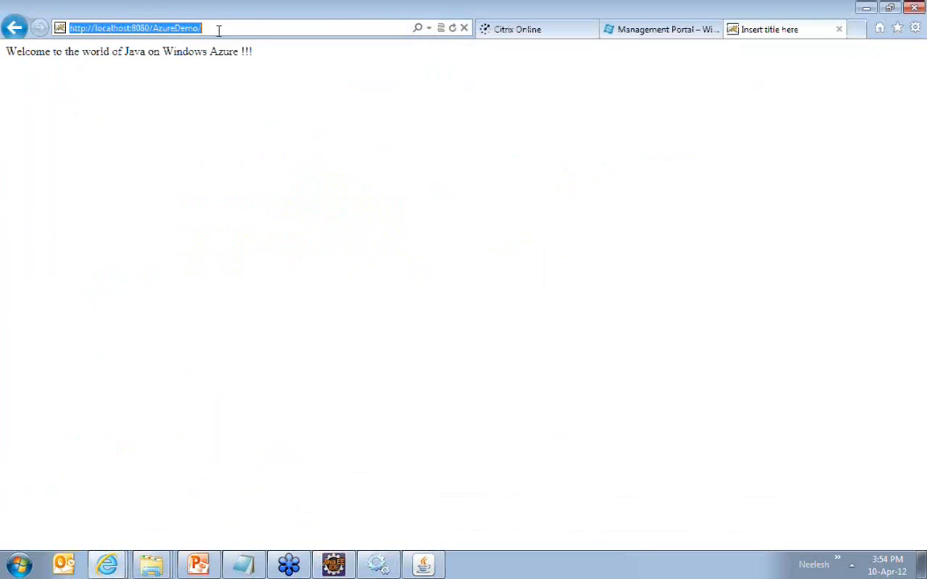
Step: Examine the welcome message on the locally running AzureDemo page and close that browser tab
drag(7, 51, 258, 62)
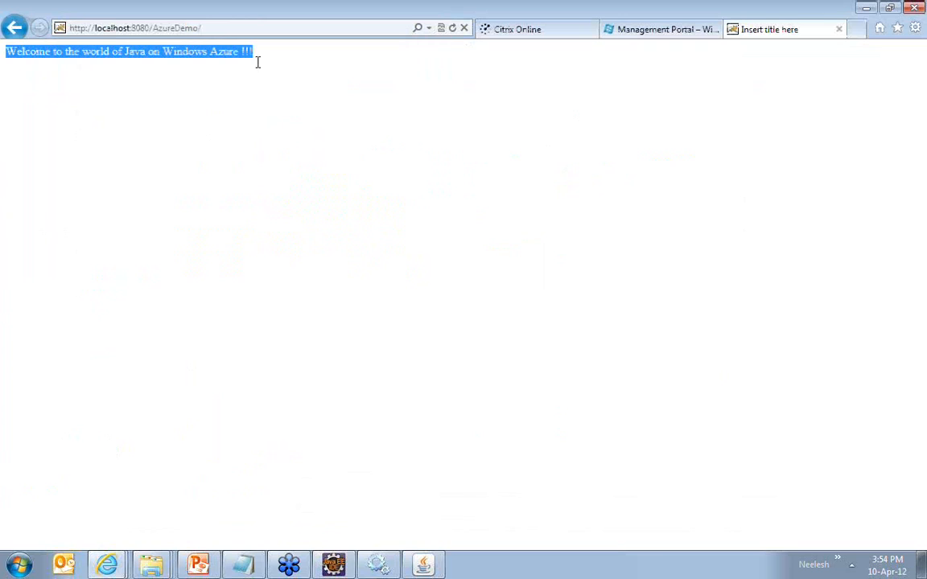
click(265, 68)
double_click(118, 50)
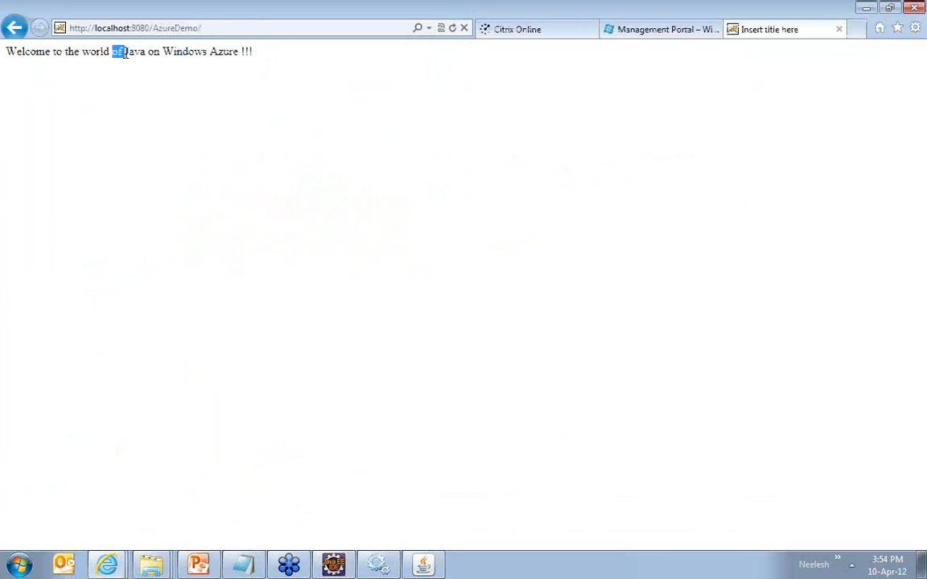
drag(124, 53, 146, 52)
click(254, 51)
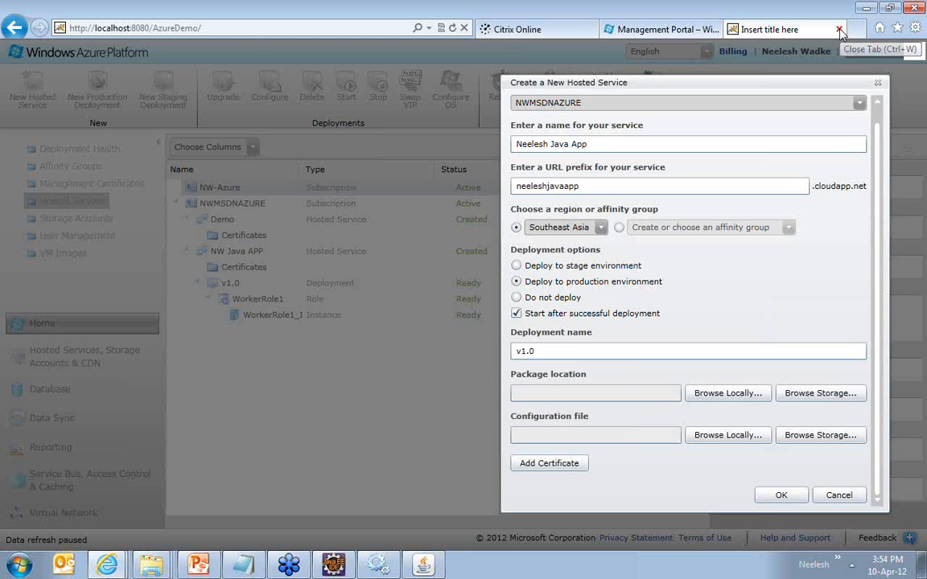
click(839, 31)
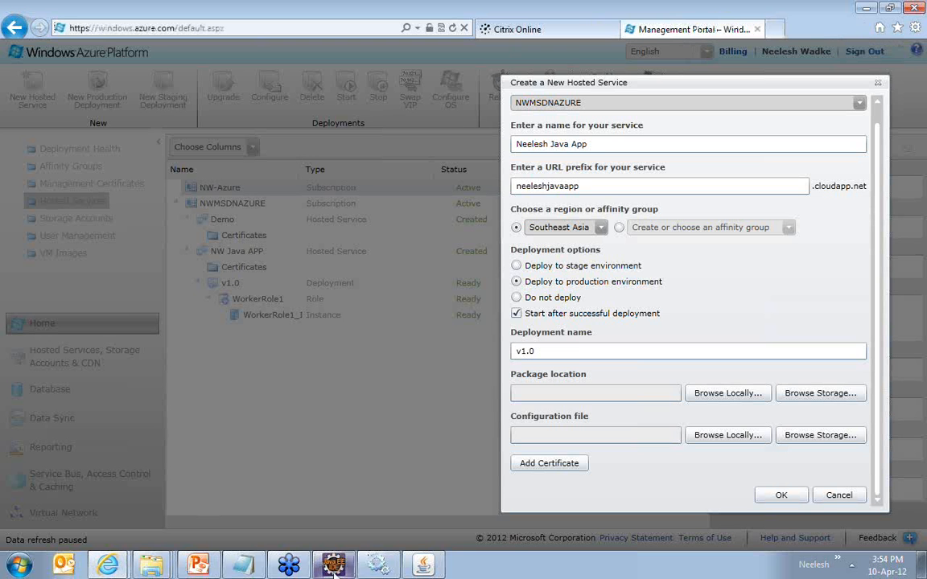
Step: Switch to Eclipse and collapse the AzureDemo project plus the emulatorTools and WorkerRole1 folders of AzureDemoProject in the project tree
click(333, 565)
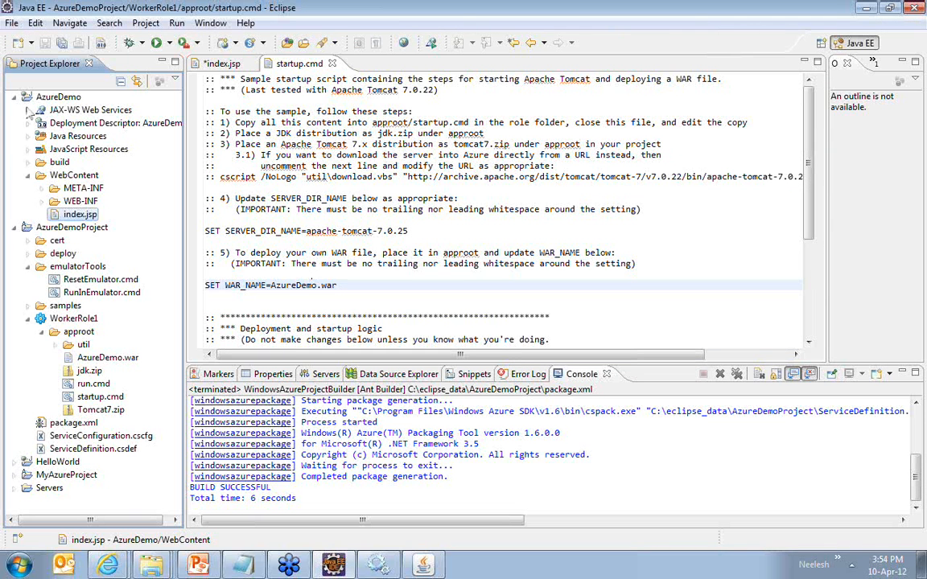
click(14, 96)
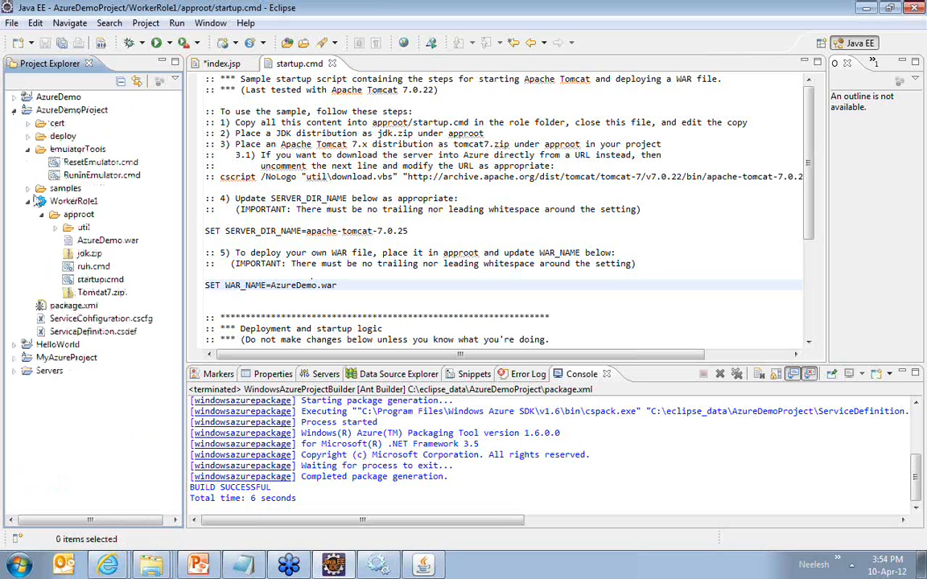
click(28, 189)
click(28, 150)
click(28, 163)
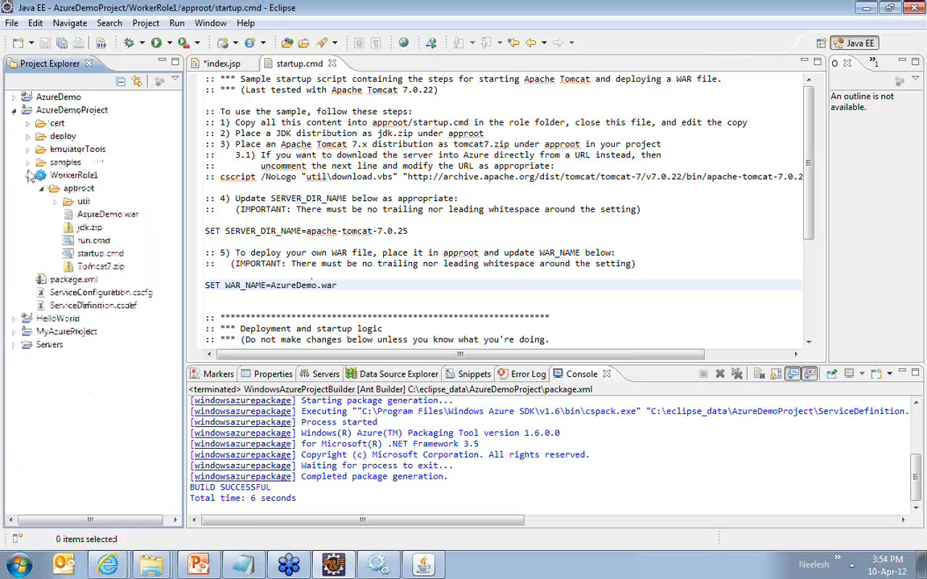
click(30, 175)
Step: Open the Windows Azure settings in the properties of AzureDemoProject
right_click(68, 113)
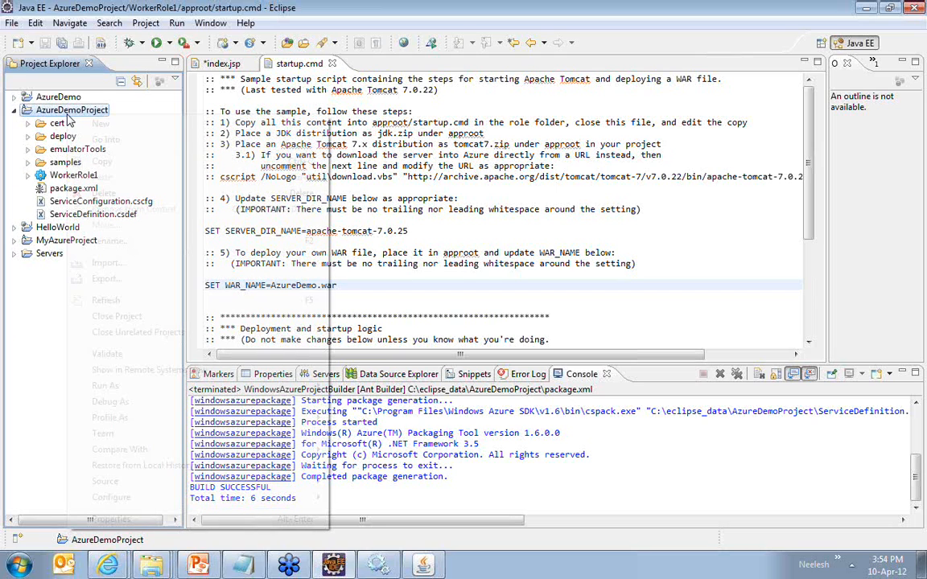
click(119, 518)
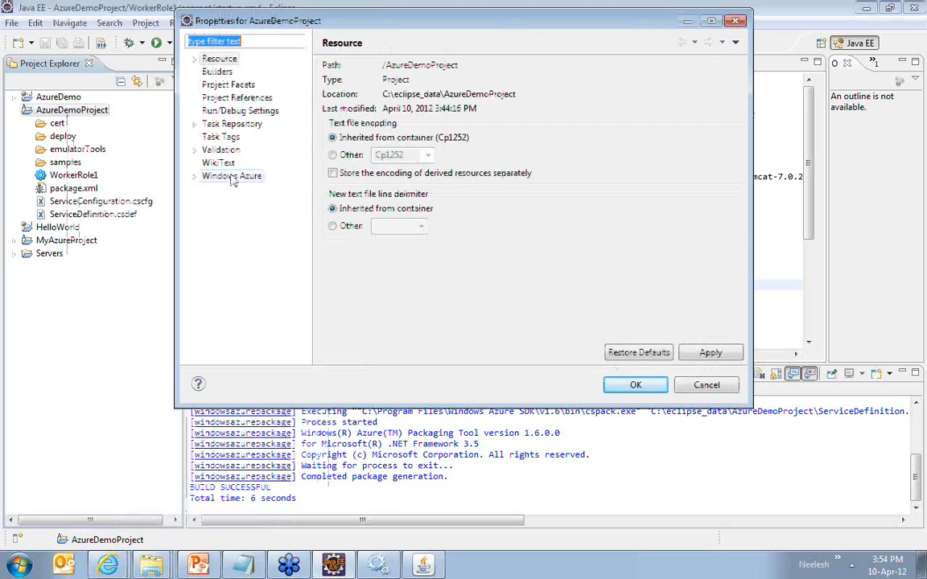
click(231, 177)
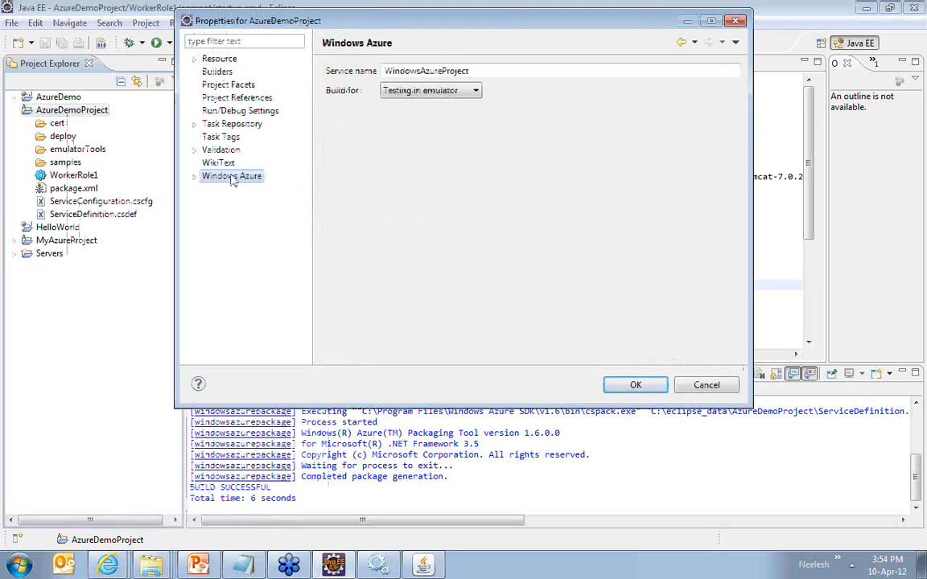